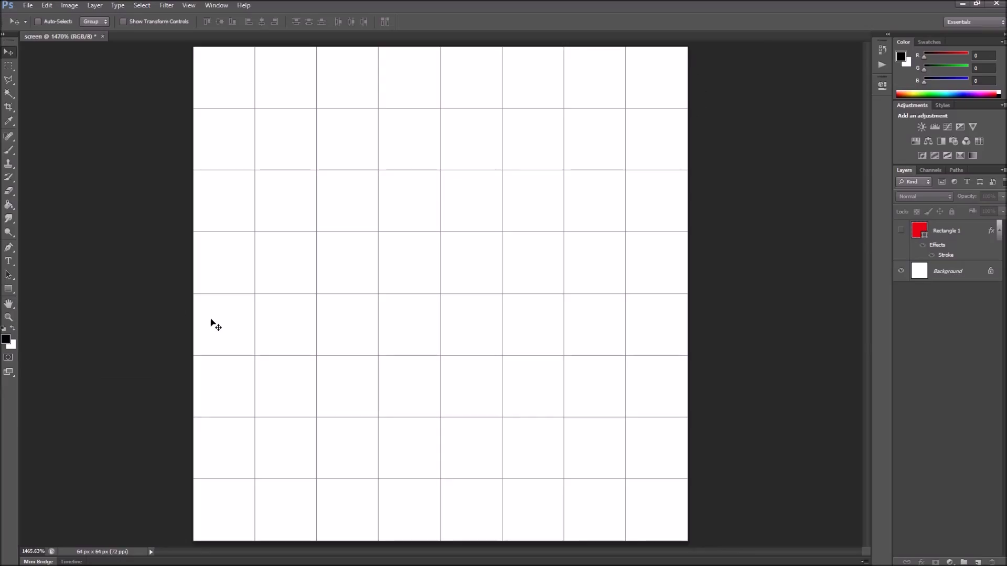
# - Collapse the Rectangle 1 layer's effects, make the layer visible, and shift the red square horizontally off the grid lines
pyautogui.click(995, 231)
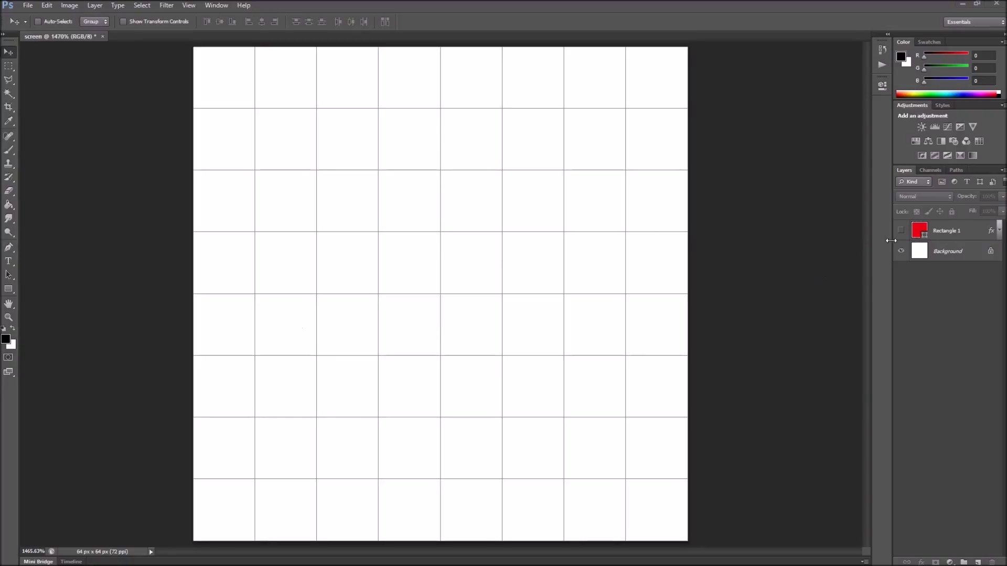
pyautogui.click(902, 230)
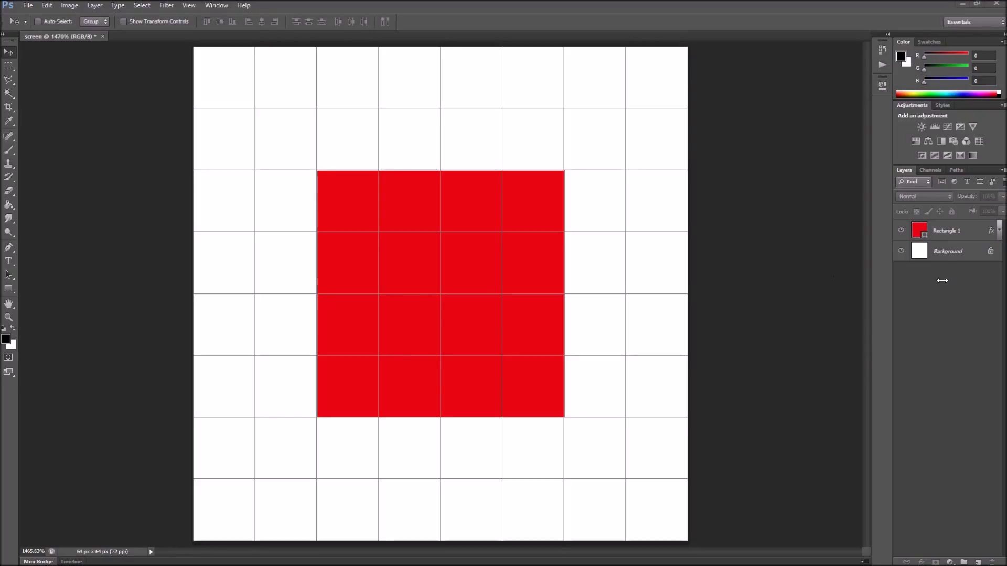
pyautogui.click(947, 231)
pyautogui.moveTo(471, 208); pyautogui.dragTo(493, 207)
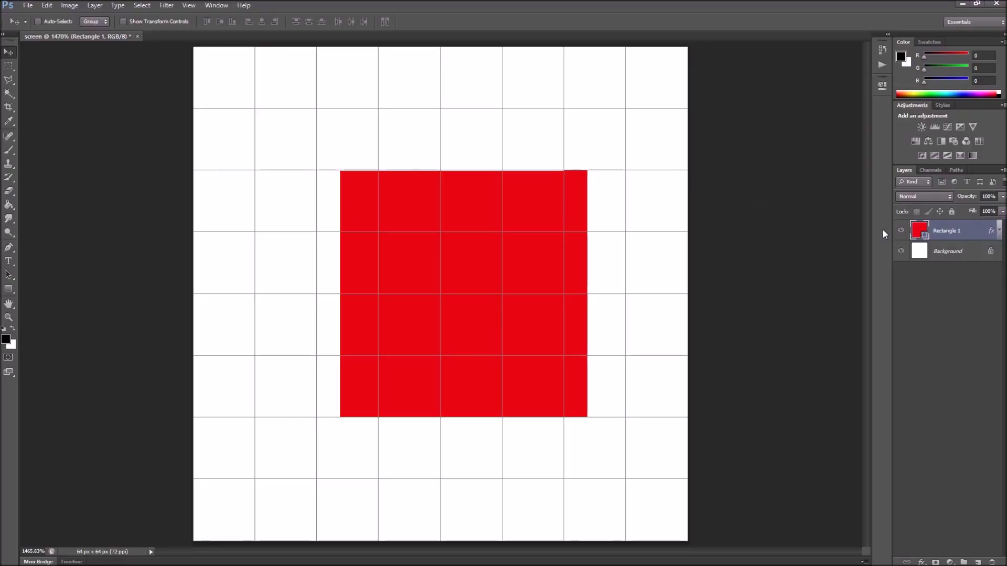
pyautogui.moveTo(454, 211); pyautogui.dragTo(480, 209)
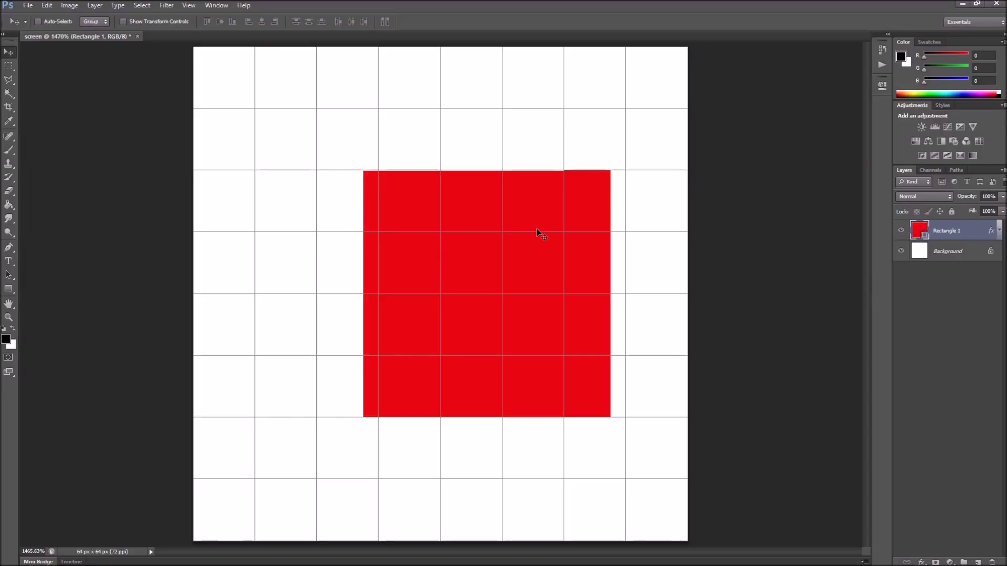
pyautogui.moveTo(458, 208); pyautogui.dragTo(431, 208)
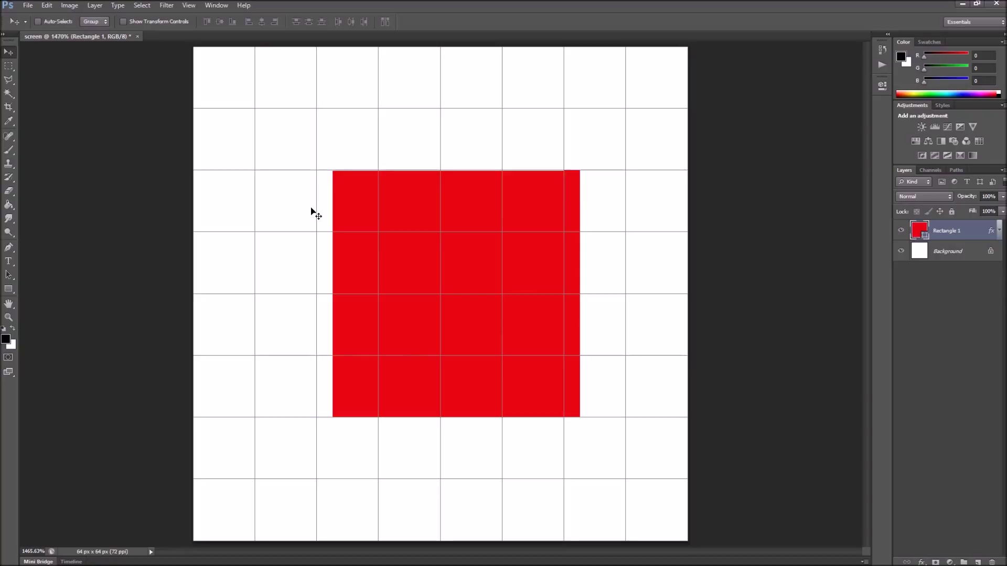
pyautogui.moveTo(393, 204); pyautogui.dragTo(432, 200)
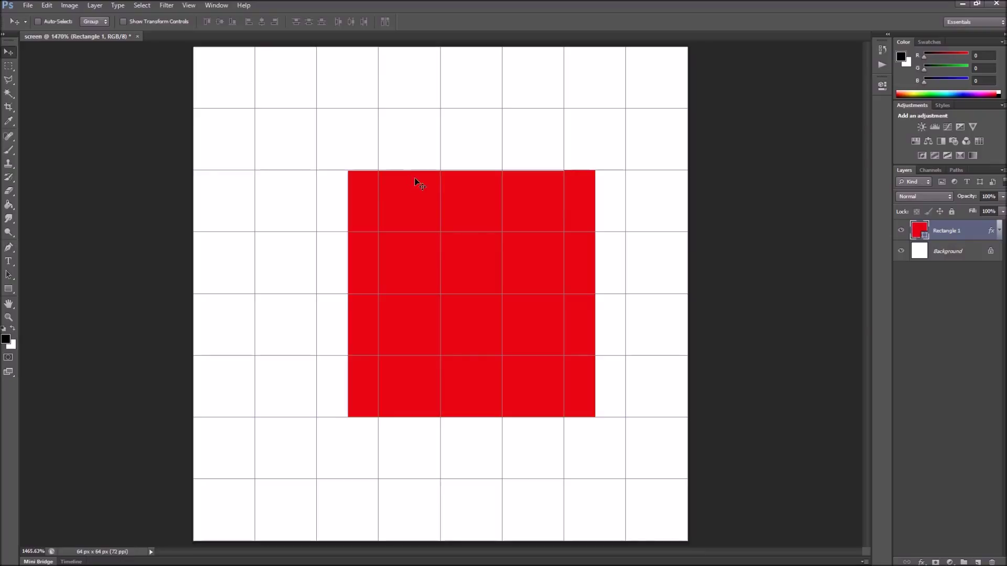
# - Reselect the Rectangle 1 layer and move the red square horizontally until its edges line up with the grid lines
pyautogui.click(927, 286)
pyautogui.click(946, 231)
pyautogui.moveTo(464, 210); pyautogui.dragTo(436, 212)
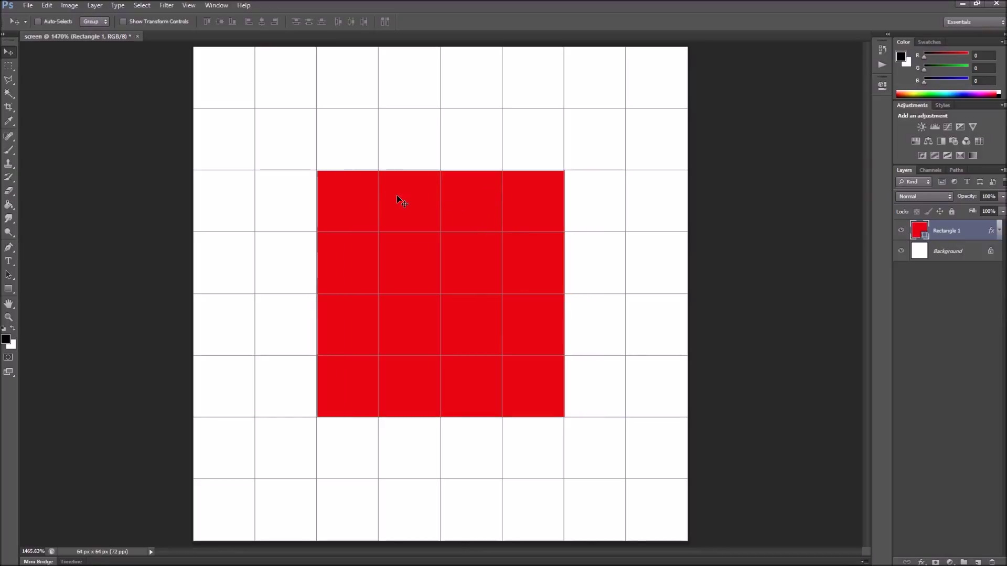
pyautogui.moveTo(424, 197); pyautogui.dragTo(442, 195)
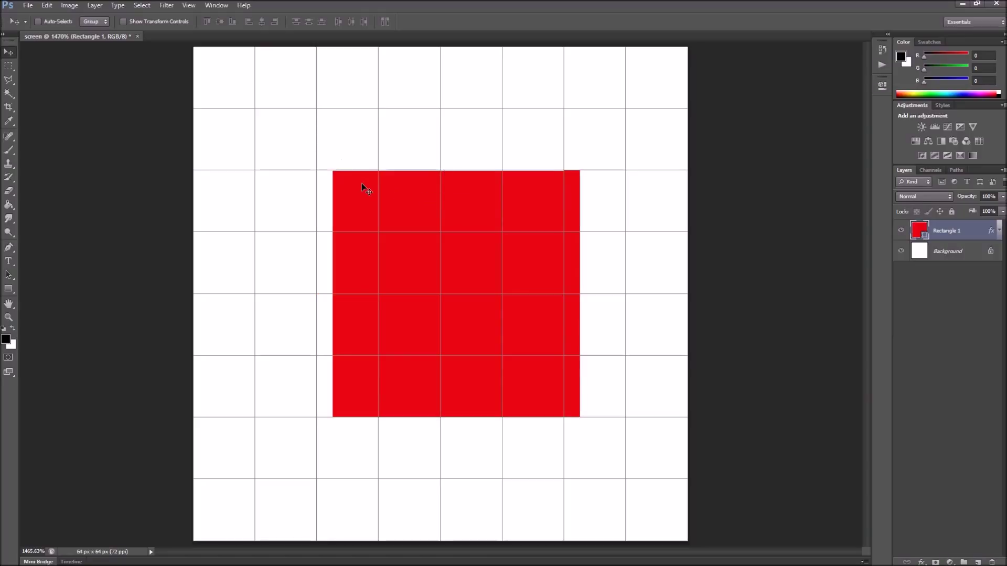
pyautogui.moveTo(393, 182); pyautogui.dragTo(384, 182)
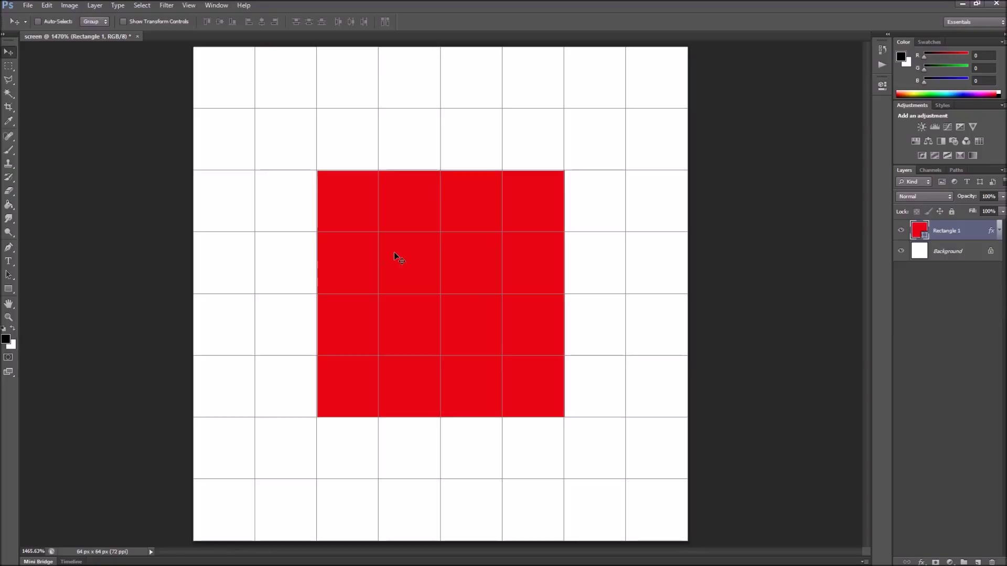
# - Nudge the red square three pixels to the right
pyautogui.press('Right')
pyautogui.press('Right')
pyautogui.press('Right')
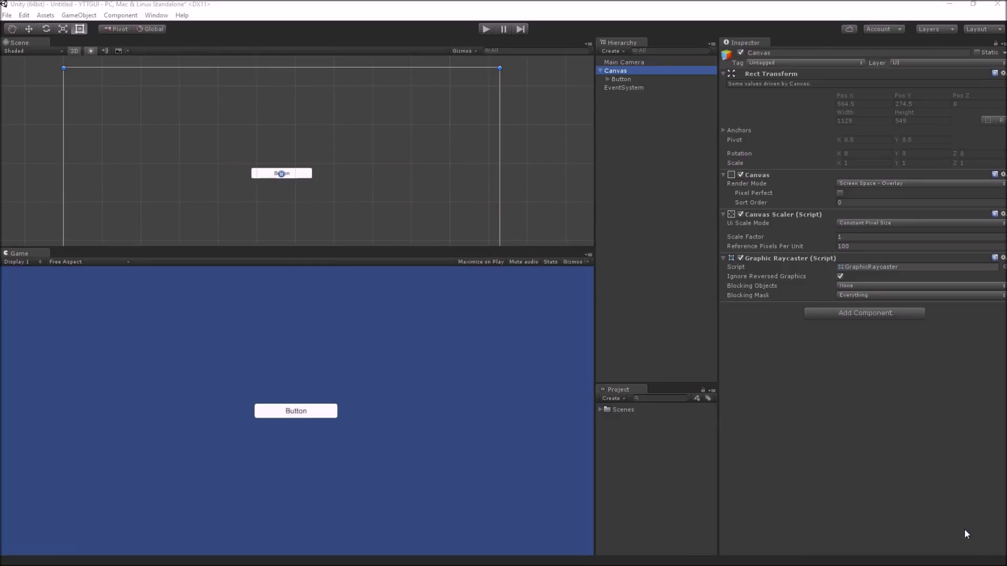
# - In Unity, set the Canvas Sort Order to 5 and keep the UI Scale Mode at Constant Pixel Size
pyautogui.click(844, 203)
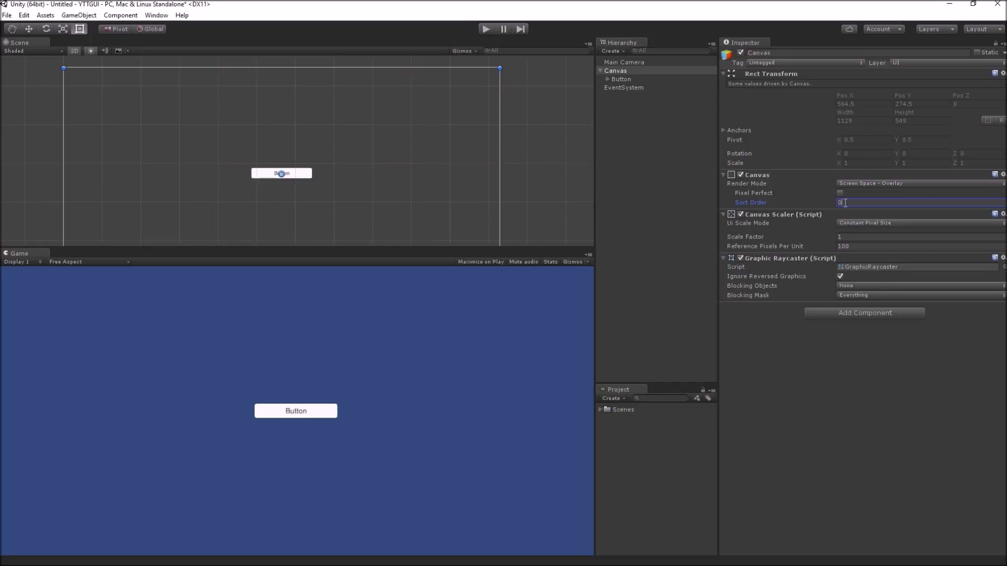
pyautogui.write('5')
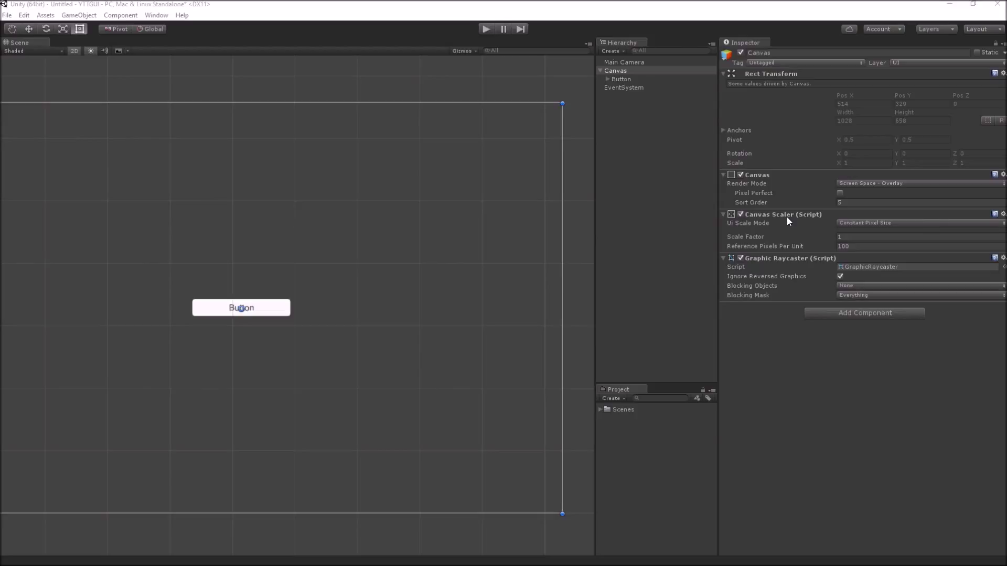
pyautogui.click(842, 223)
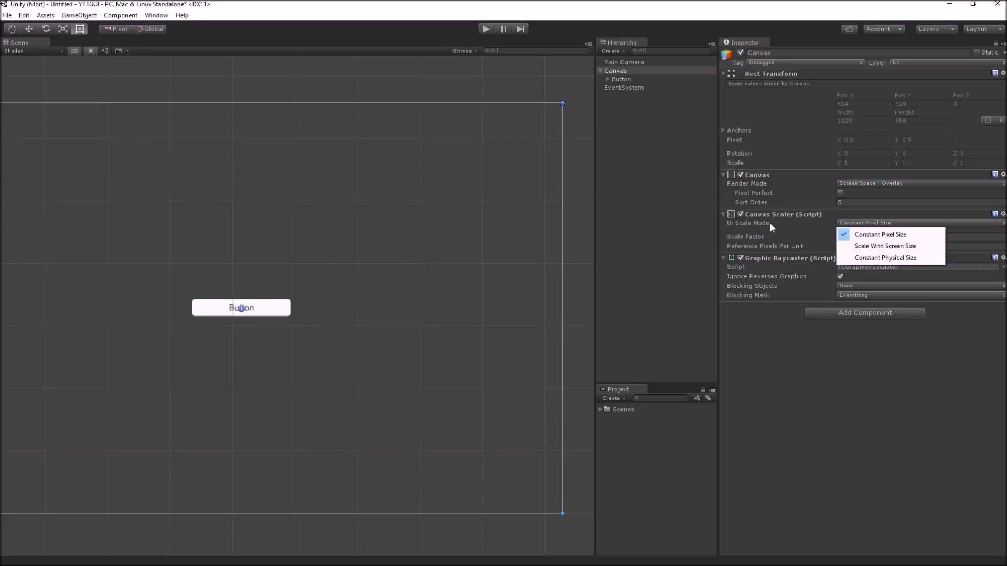
pyautogui.click(866, 234)
# - Show the Game view as a floating window, reposition it over the scene and enlarge it to examine the button's size
pyautogui.hotkey('ctrl', '2')
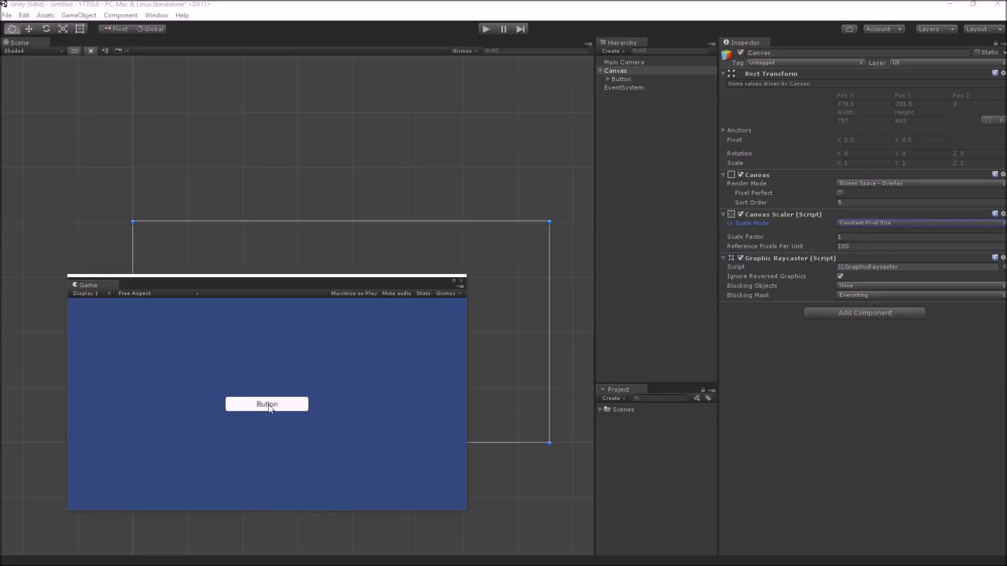
pyautogui.moveTo(249, 290); pyautogui.dragTo(258, 244)
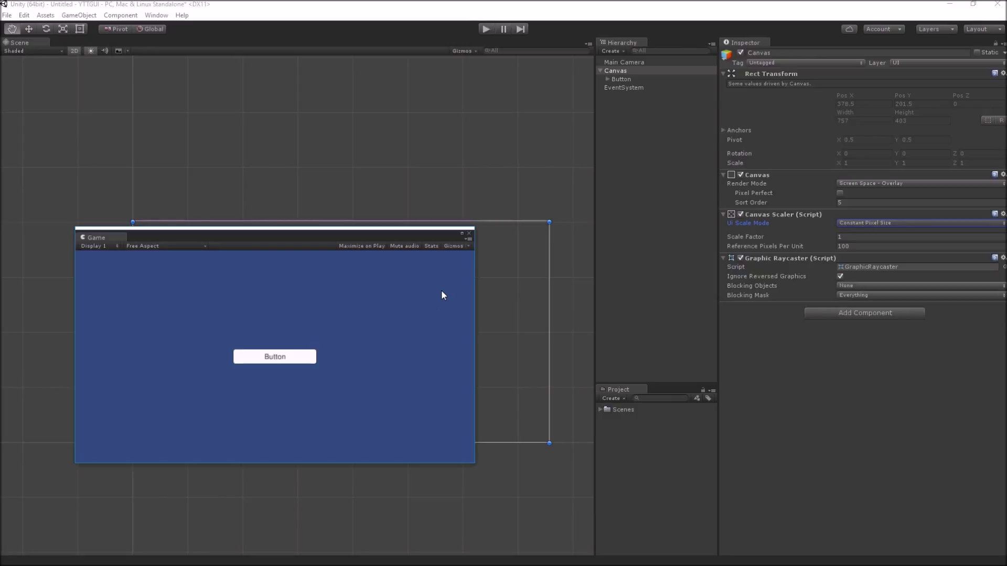
pyautogui.moveTo(315, 233); pyautogui.dragTo(275, 126)
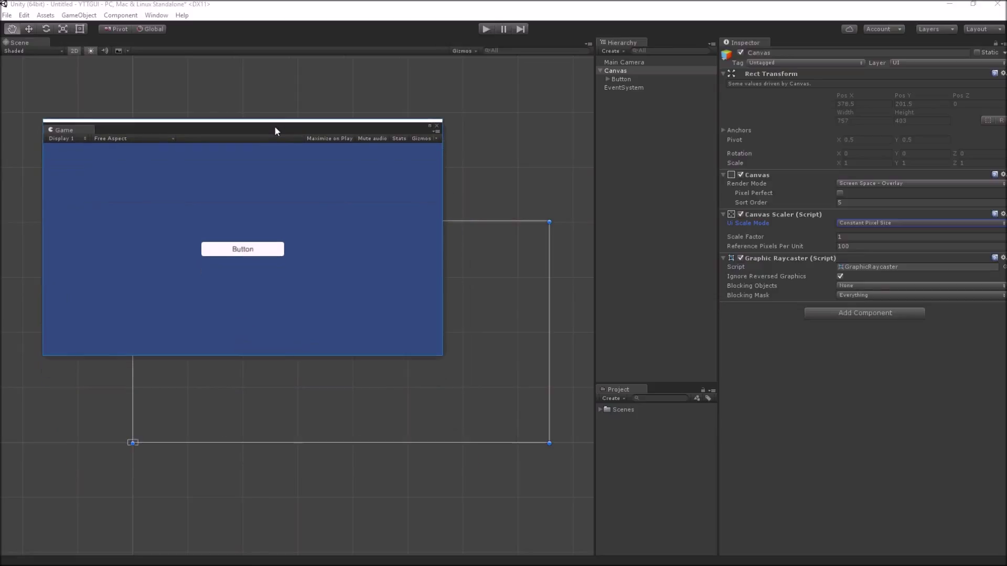
pyautogui.moveTo(441, 355); pyautogui.dragTo(681, 465)
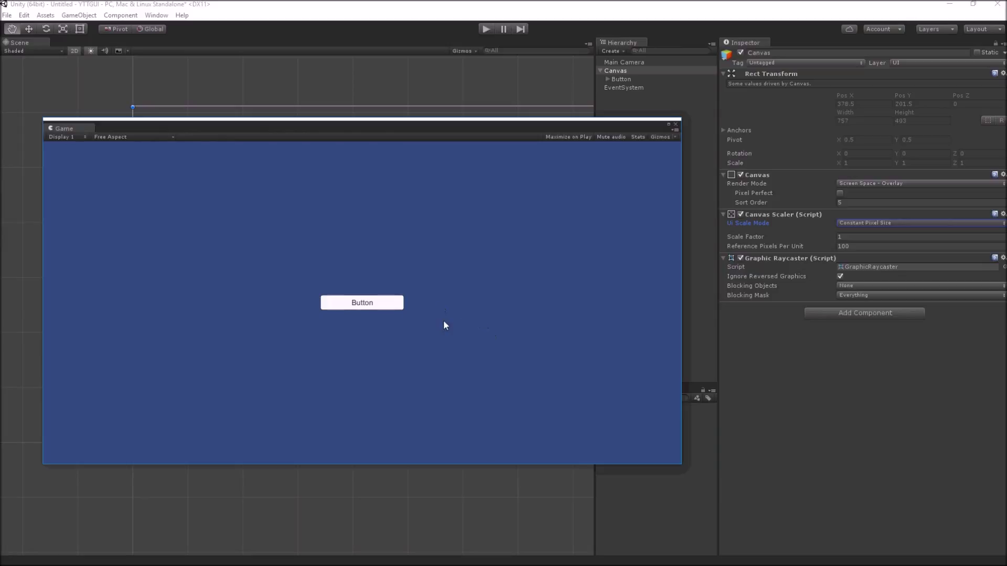
pyautogui.moveTo(679, 463); pyautogui.dragTo(803, 511)
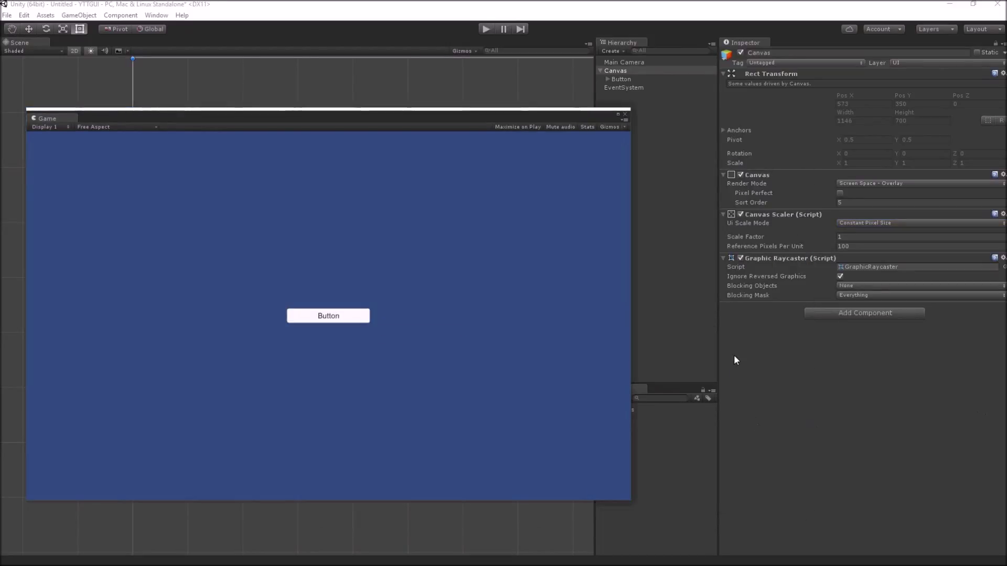
# - Try a Canvas Scaler Scale Factor of 2 and restore it to 1
pyautogui.click(855, 237)
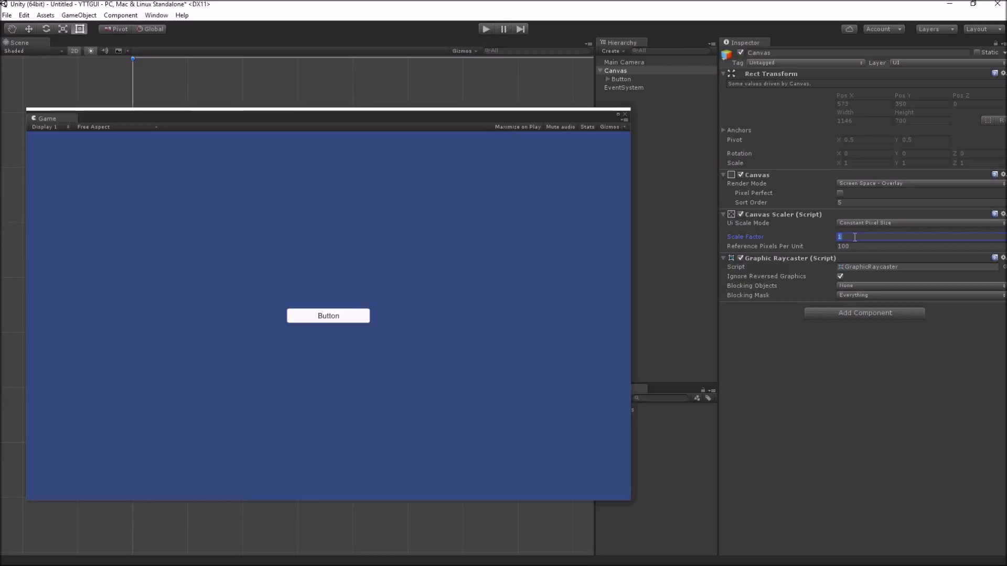
pyautogui.write('2')
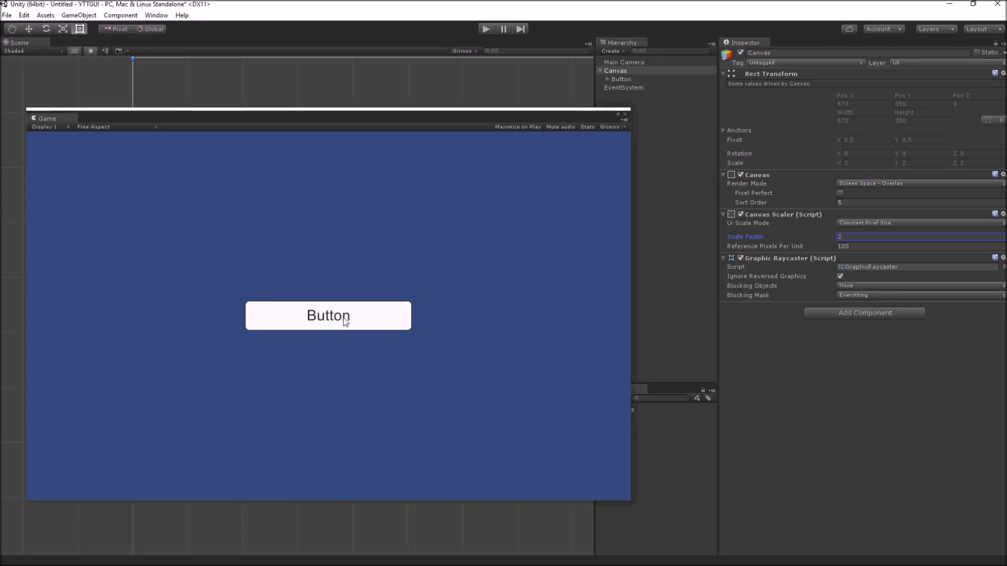
pyautogui.click(839, 239)
pyautogui.write('1')
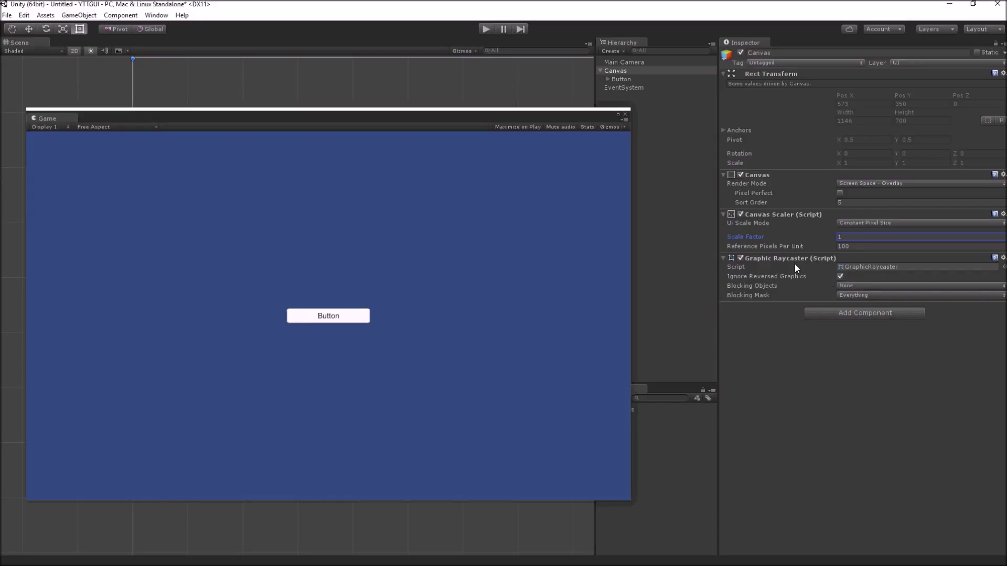
# - Set the UI Scale Mode to Scale With Screen Size and keep Match at 0, fully on Width
pyautogui.hotkey('shift', 'Tab')
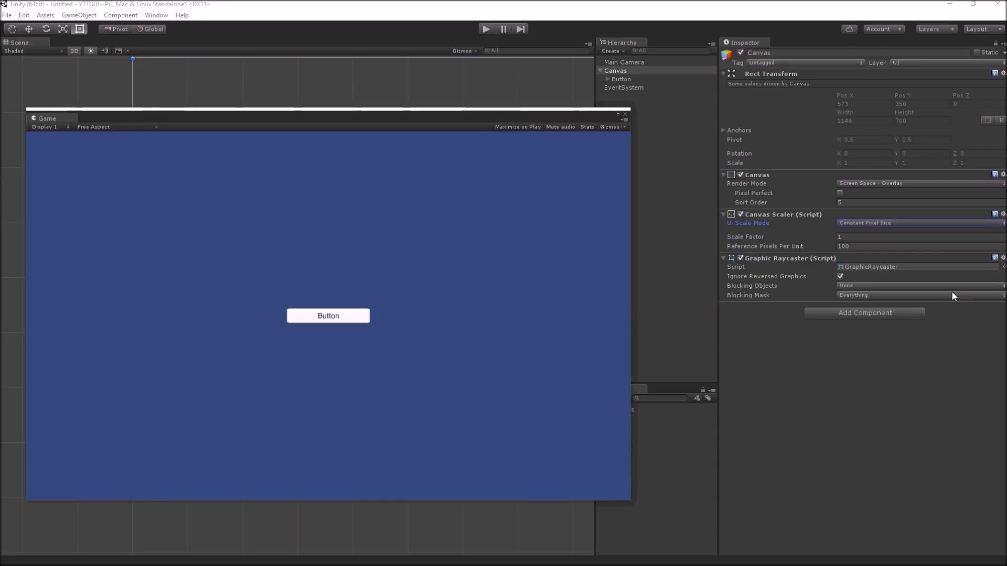
pyautogui.click(885, 225)
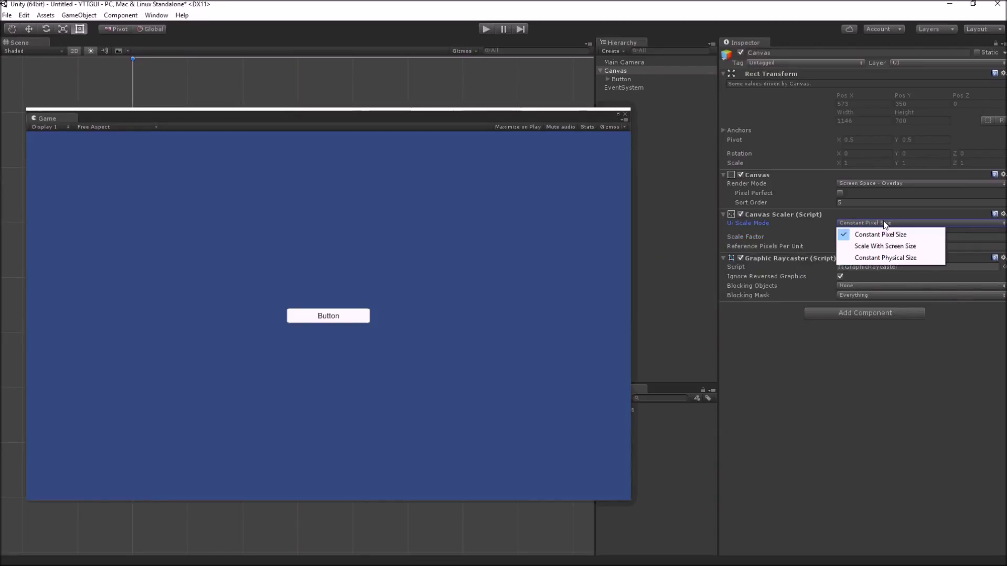
pyautogui.click(878, 246)
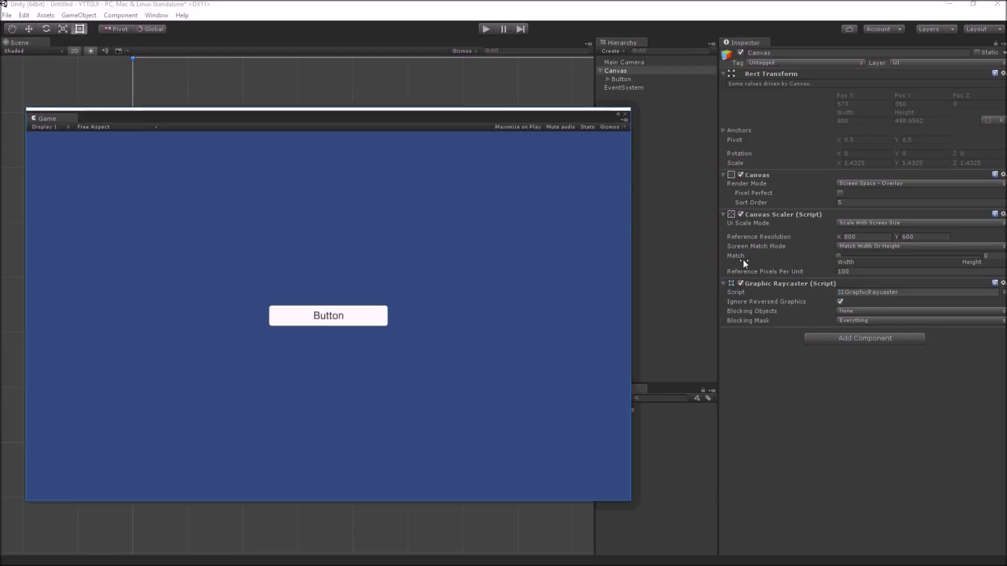
pyautogui.moveTo(839, 256)
pyautogui.mouseDown()
pyautogui.moveTo(954, 256)
pyautogui.moveTo(820, 263)
pyautogui.mouseUp()
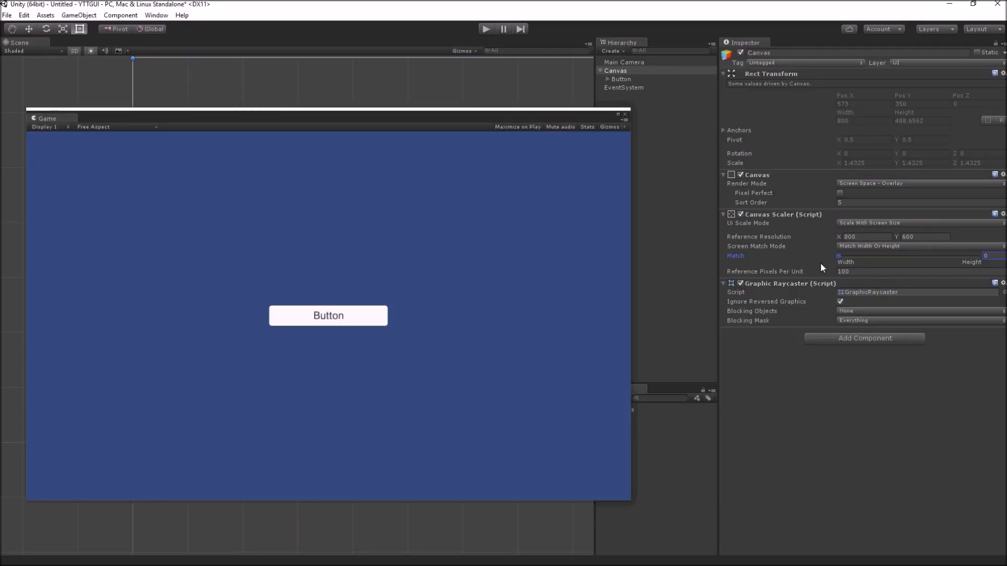
pyautogui.moveTo(839, 256); pyautogui.dragTo(818, 263)
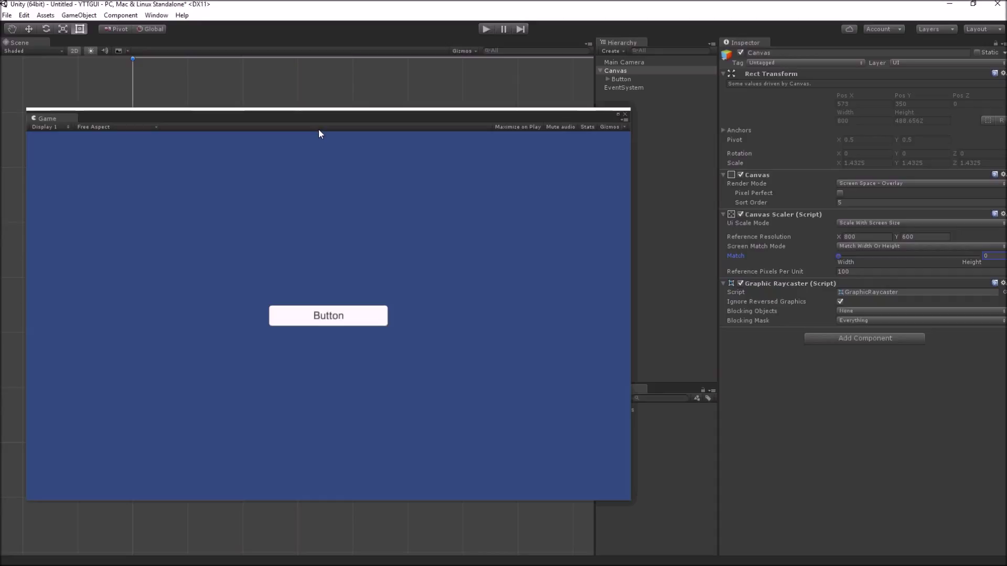
# - Resize the floating Game window in height and width to examine how the button scales
pyautogui.moveTo(326, 107); pyautogui.dragTo(346, 50)
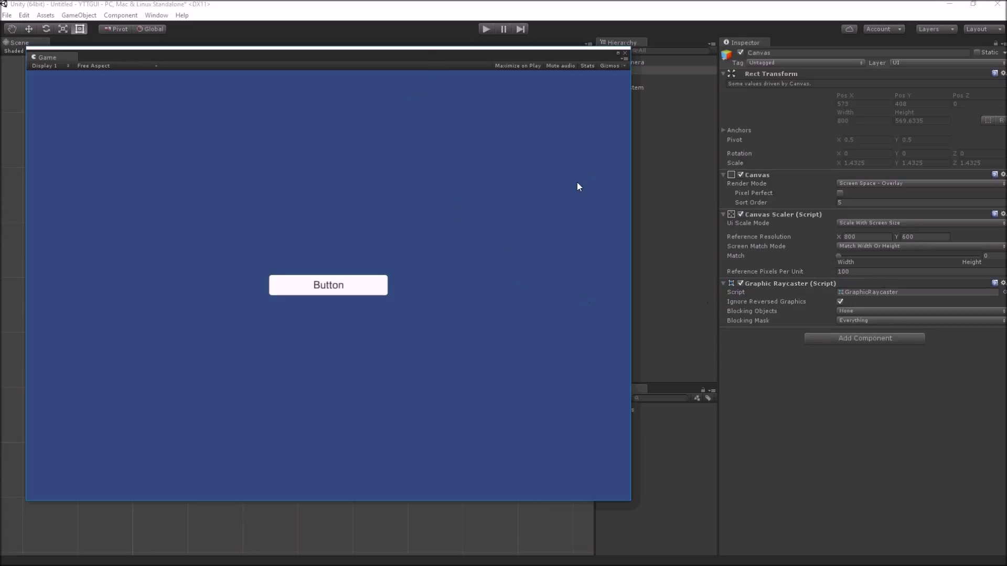
pyautogui.moveTo(631, 192); pyautogui.dragTo(737, 210)
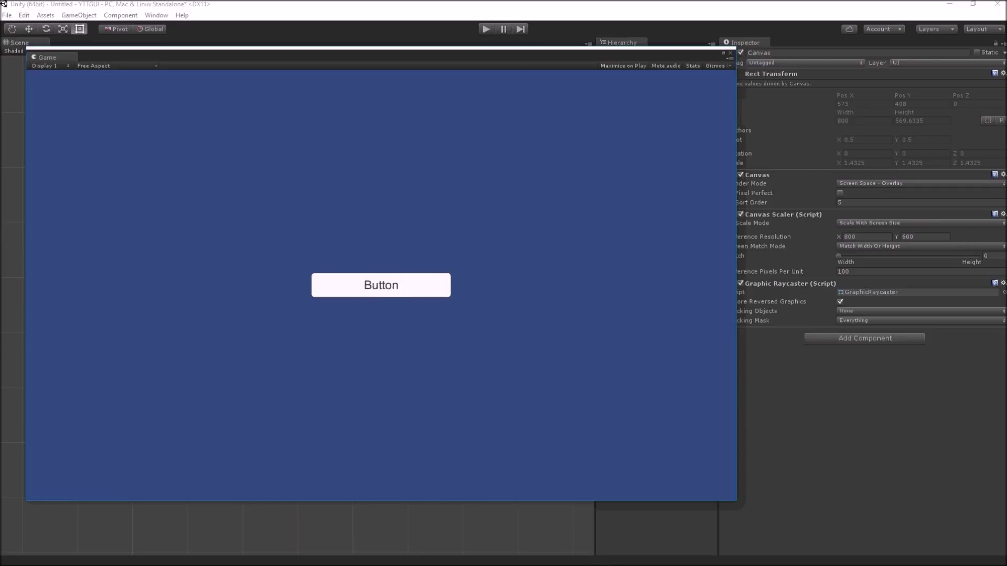
pyautogui.moveTo(736, 283); pyautogui.dragTo(665, 283)
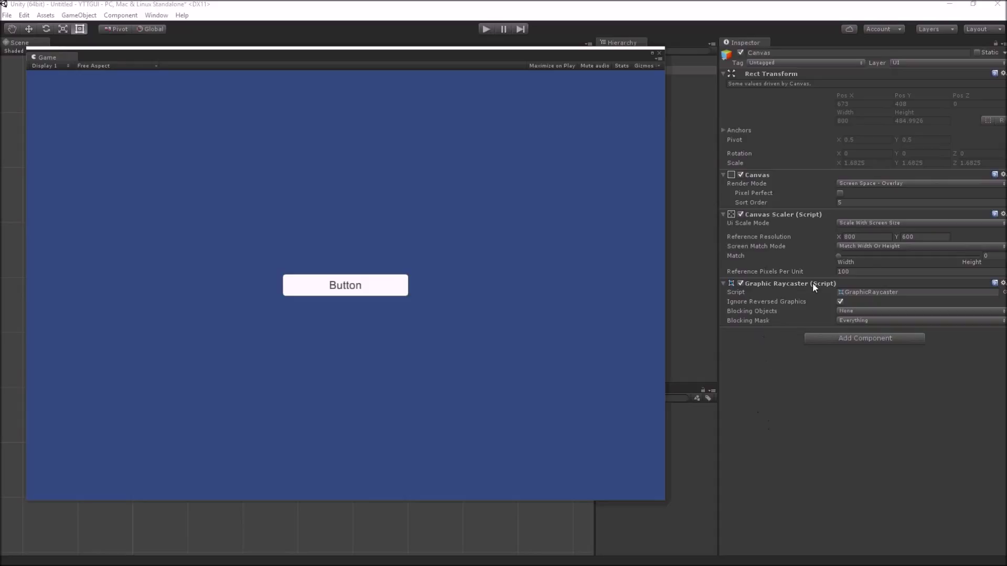
# - Try a Canvas Scaler Match value of 0.5 and return it to 0
pyautogui.moveTo(840, 257); pyautogui.dragTo(903, 257)
pyautogui.click(991, 258)
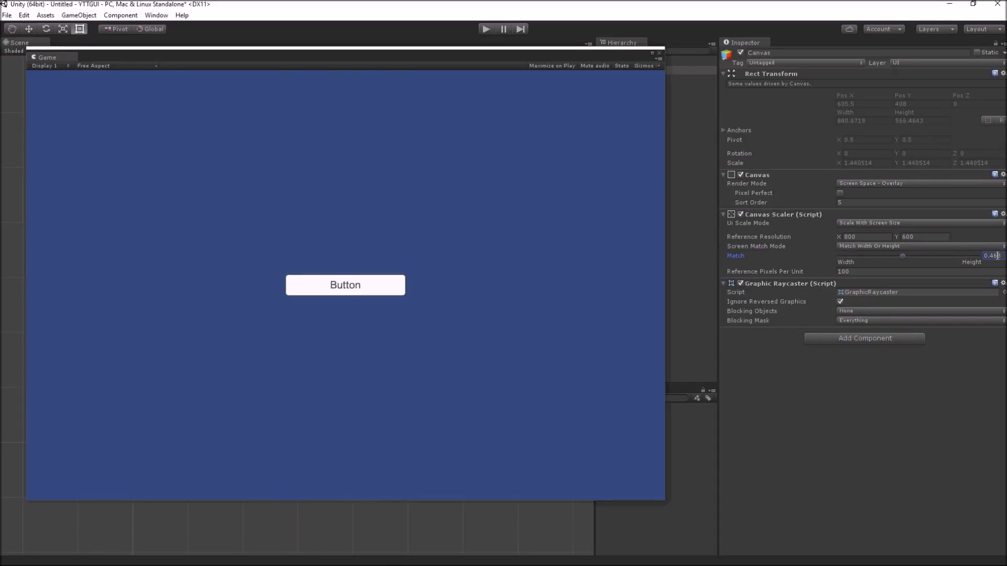
pyautogui.write('0.5')
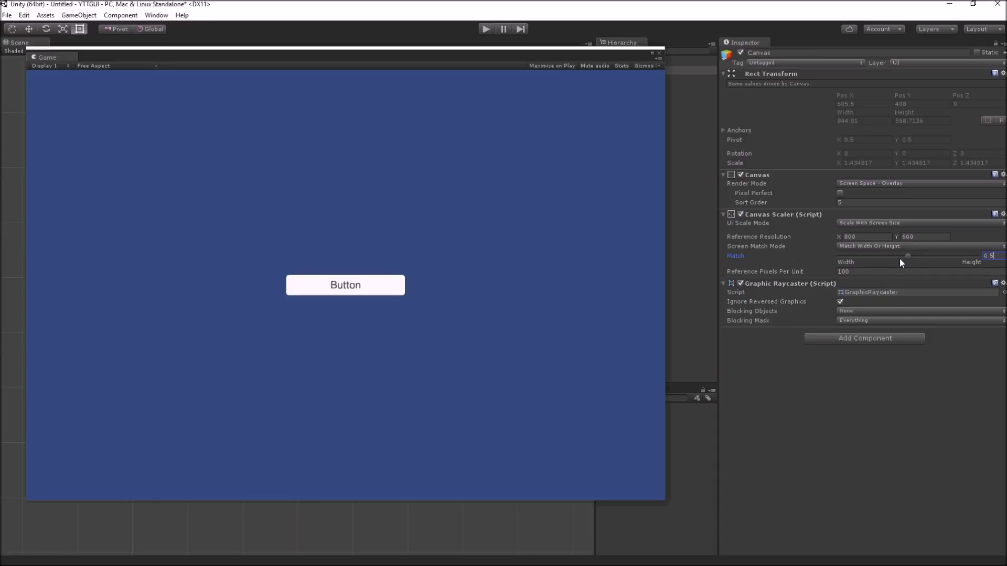
pyautogui.moveTo(908, 256); pyautogui.dragTo(822, 257)
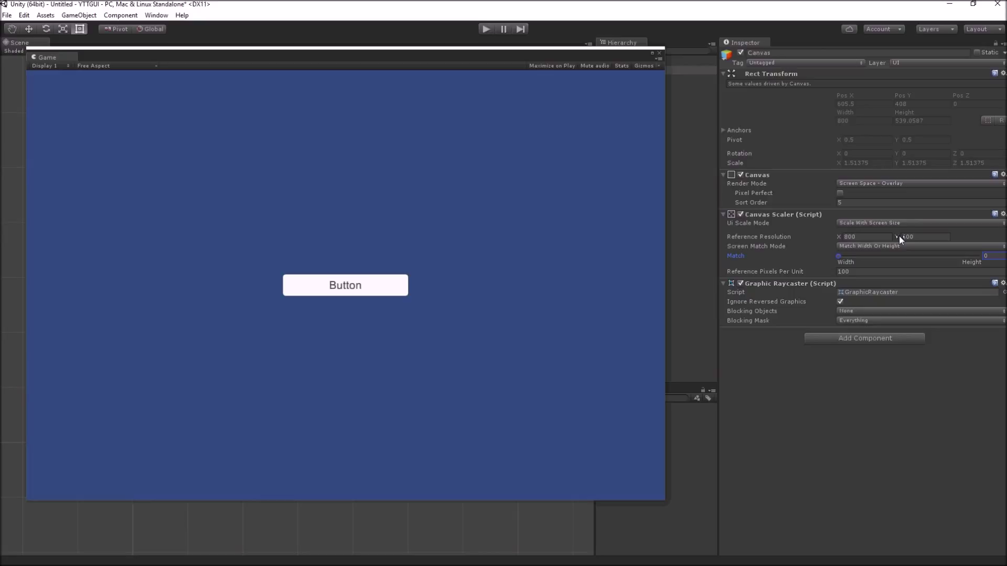
# - Set the Game view's display size to Standalone (1024x768), leaving the reference resolution at 800 by 600
pyautogui.click(866, 238)
pyautogui.click(923, 237)
pyautogui.click(127, 68)
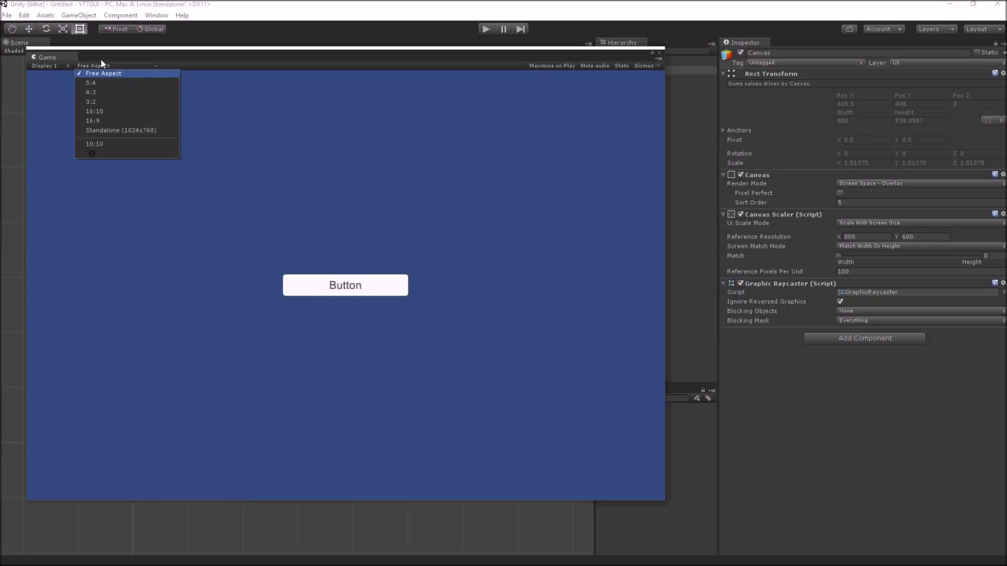
pyautogui.click(109, 130)
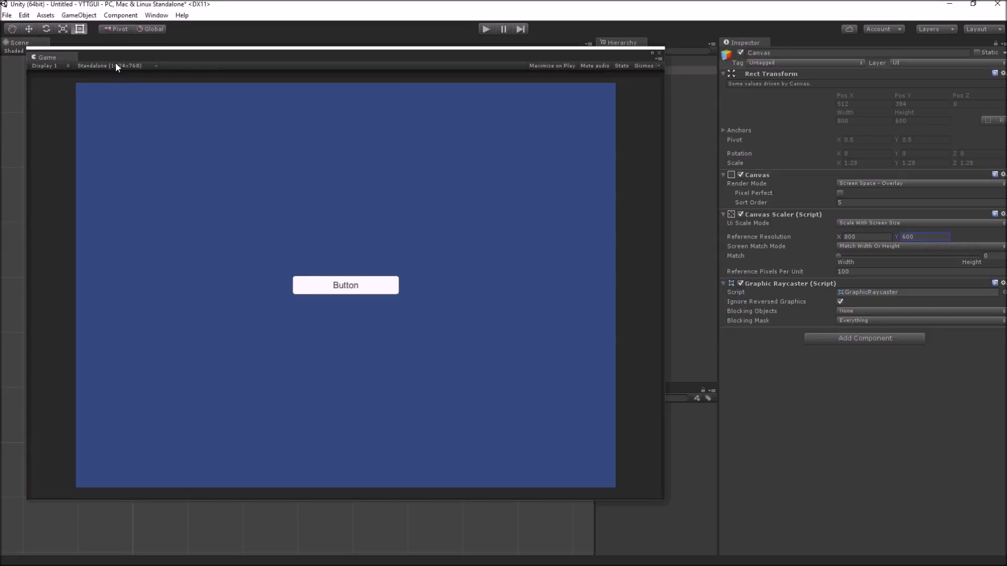
pyautogui.click(141, 66)
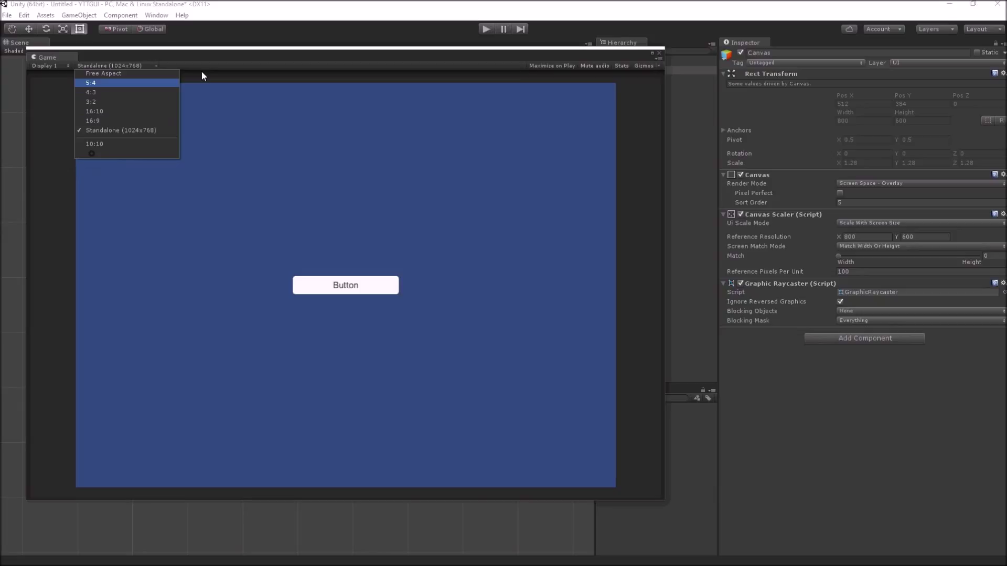
pyautogui.click(156, 105)
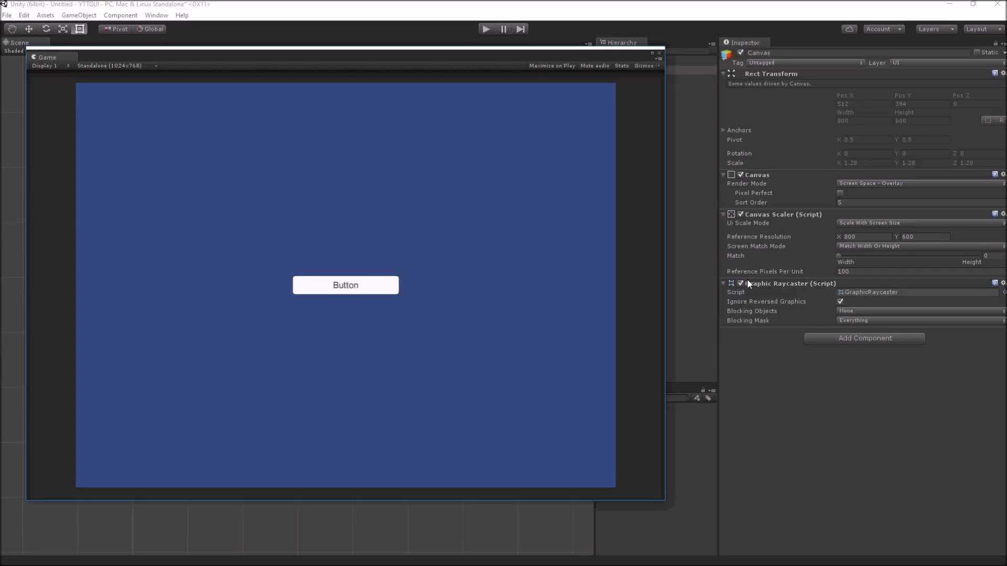
pyautogui.click(848, 272)
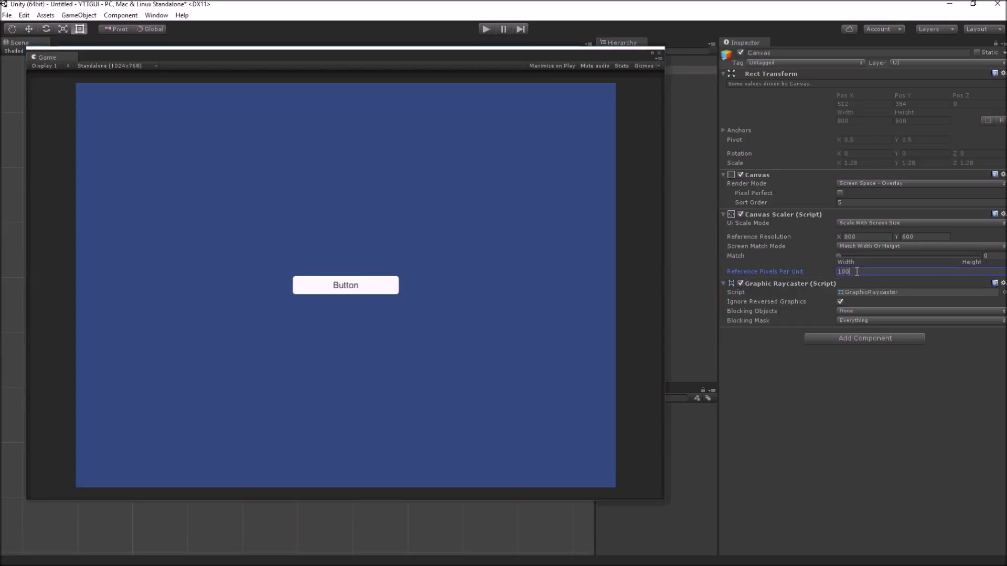
# - Set the Canvas Scaler's UI Scale Mode to Constant Pixel Size and move the floating Game window off the Hierarchy list
pyautogui.click(851, 223)
pyautogui.click(856, 233)
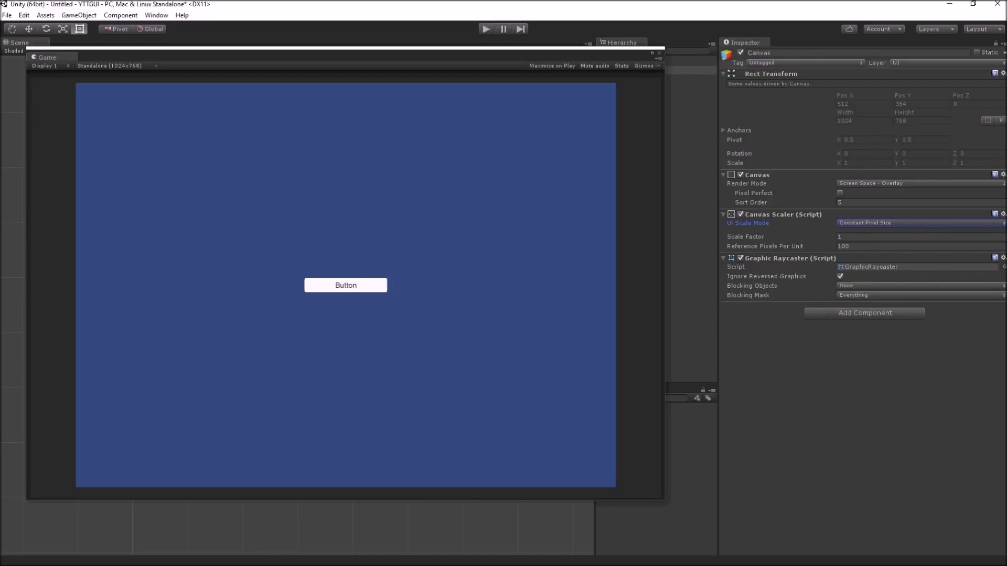
pyautogui.moveTo(50, 58); pyautogui.dragTo(34, 85)
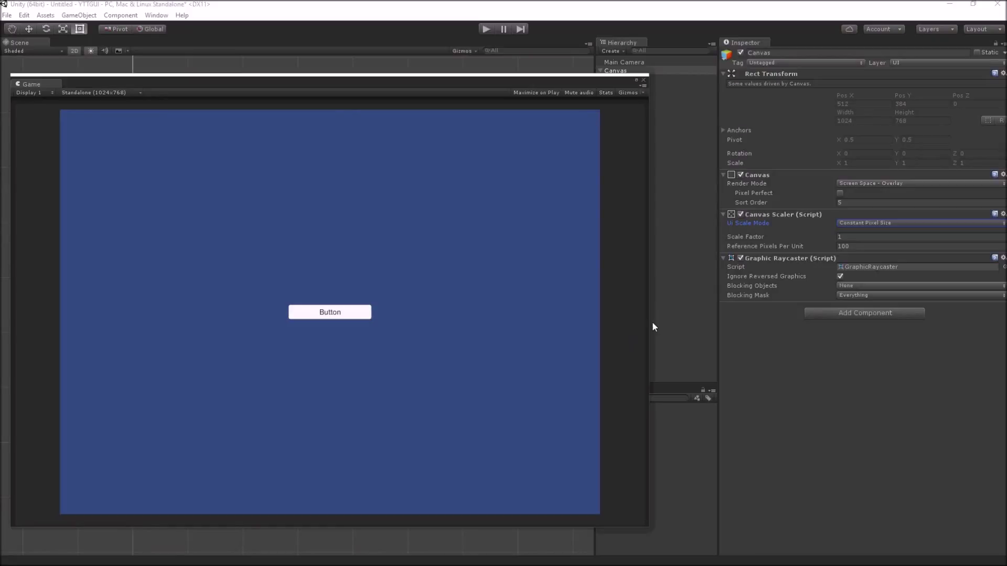
# - Try Constant Physical Size as the Canvas Scaler's UI Scale Mode
pyautogui.click(871, 223)
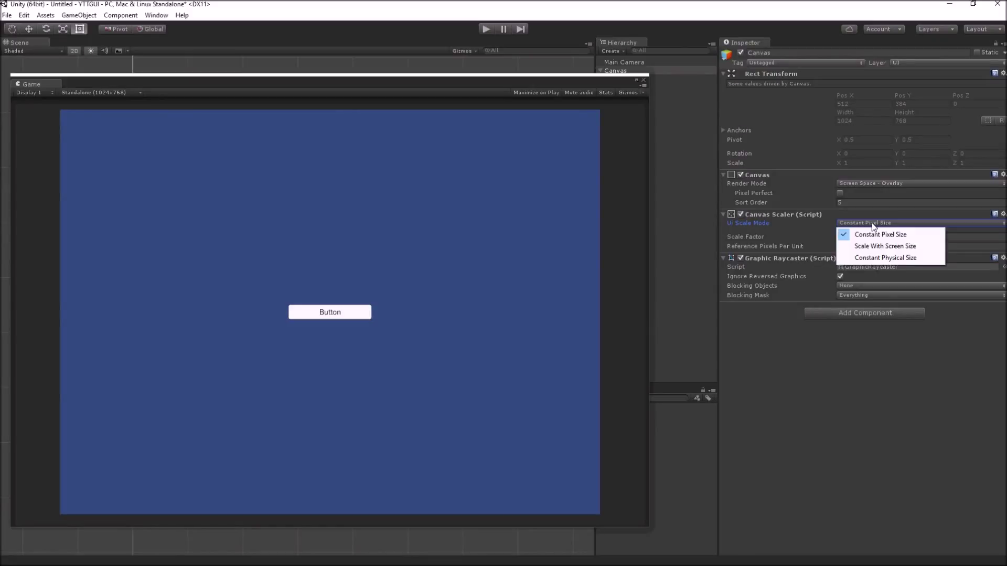
pyautogui.click(874, 258)
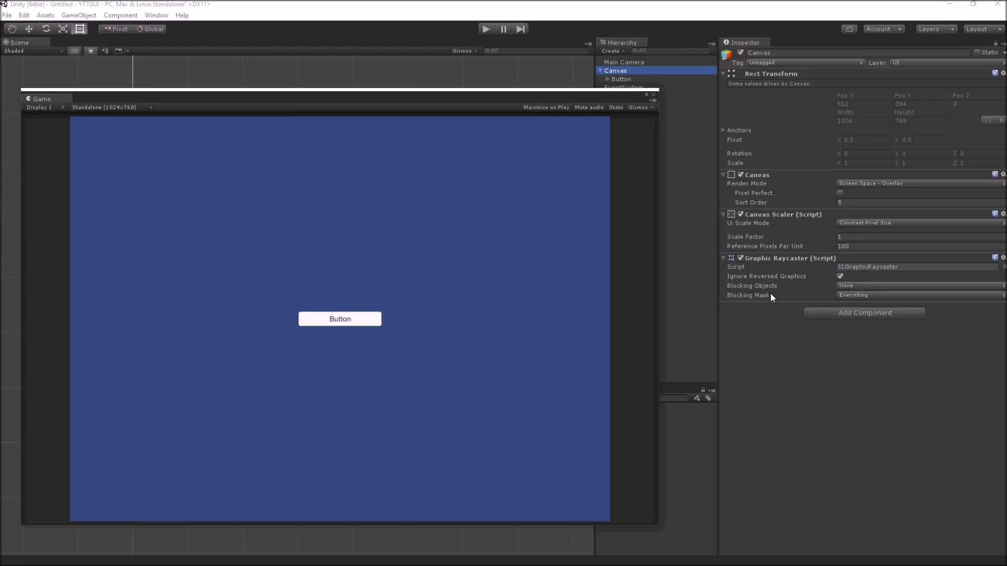
# - Examine the Graphic Raycaster's Blocking Objects and Blocking Mask options, keeping None and Everything
pyautogui.click(854, 287)
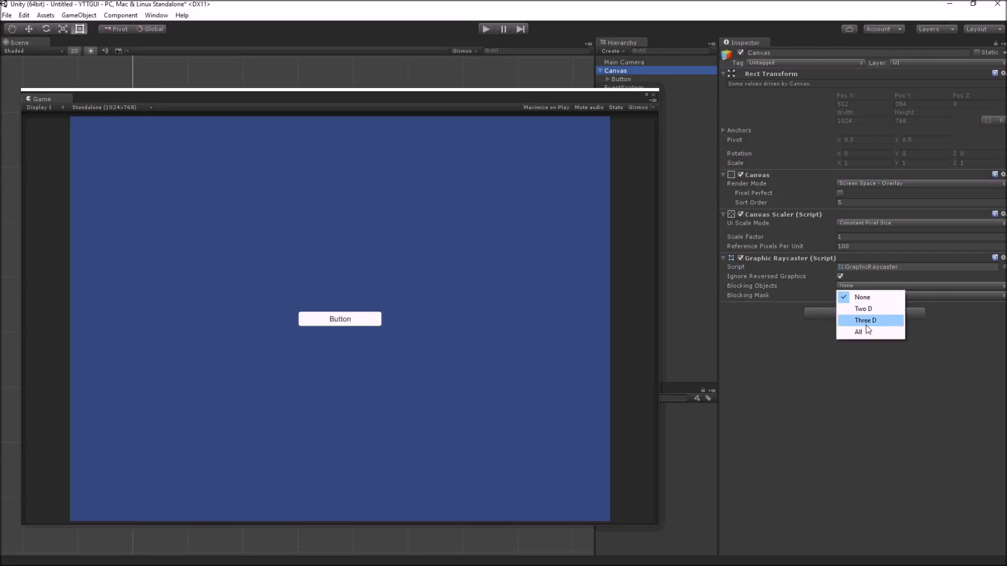
pyautogui.click(864, 346)
pyautogui.click(863, 295)
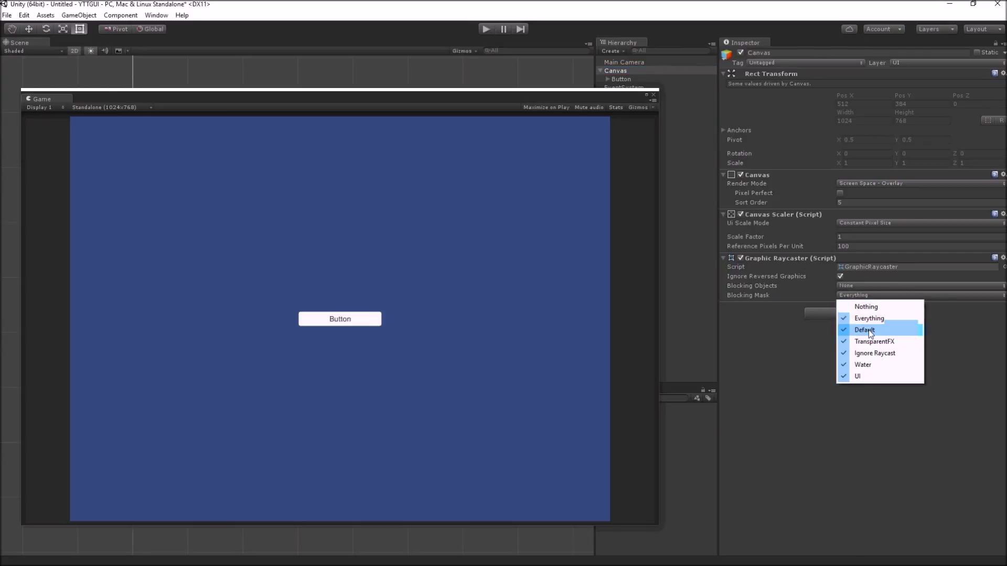
pyautogui.click(799, 351)
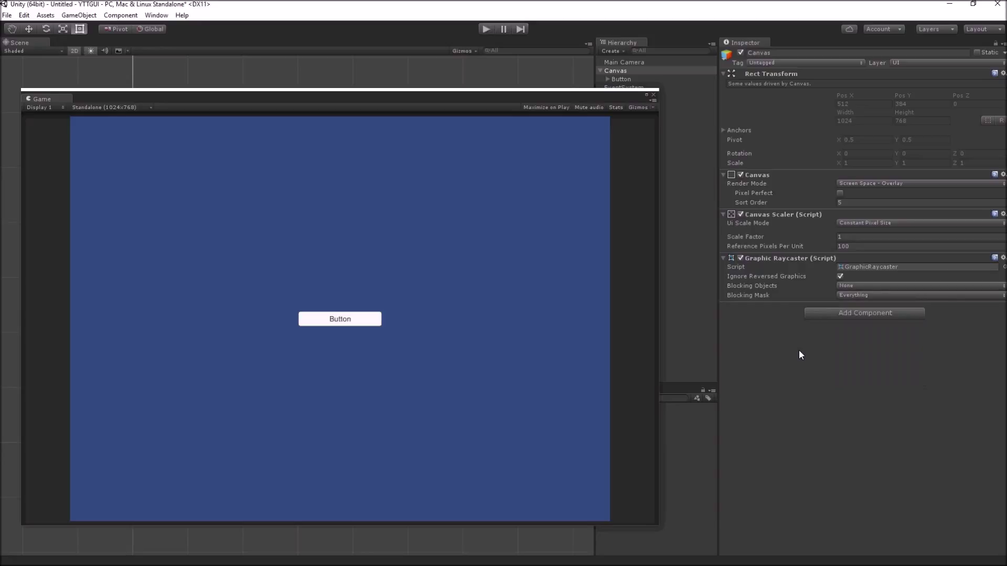